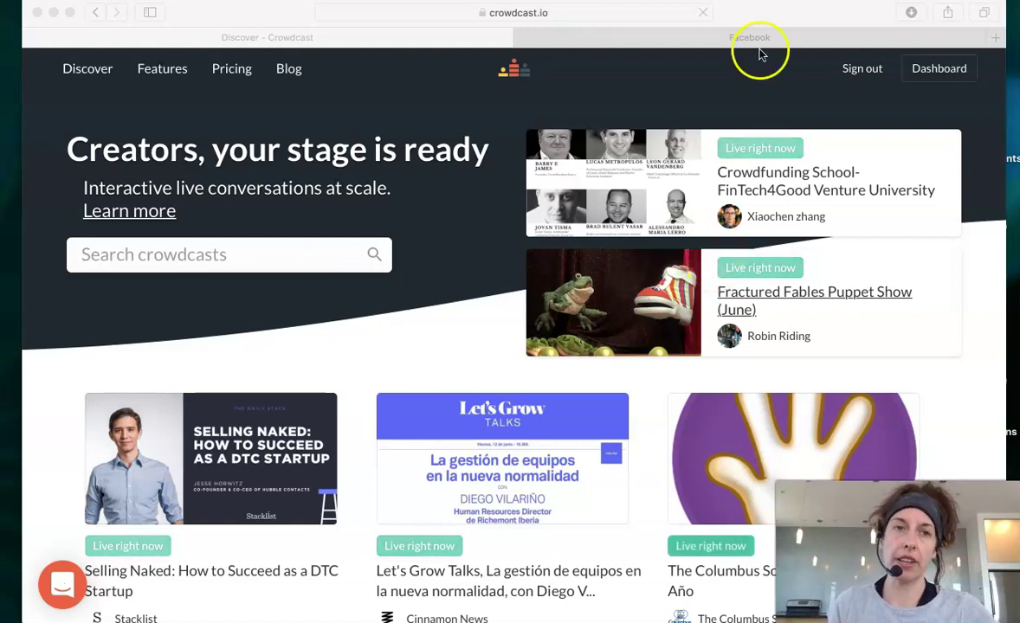
Open the Crowdcast Dashboard to the Joined events page, which lists no joined events yet.
left_click(924, 73)
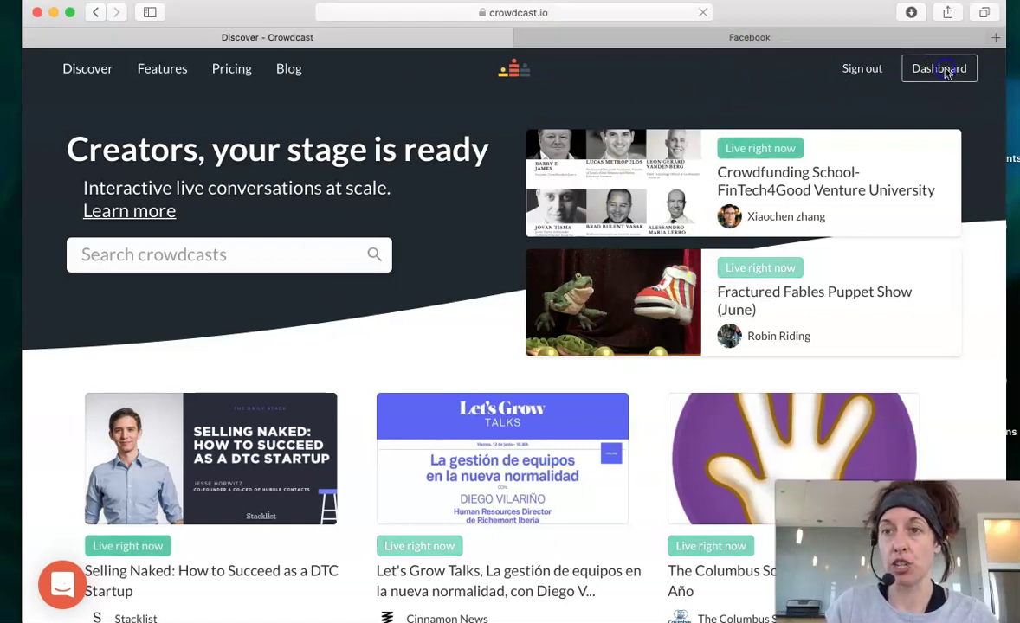
left_click(924, 73)
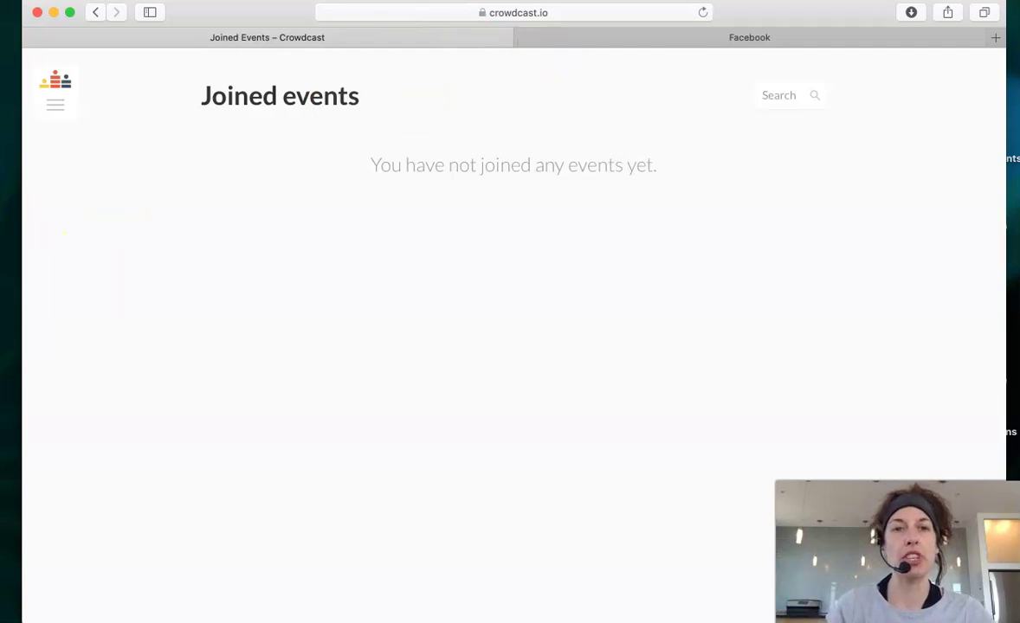
mouse_move(38, 102)
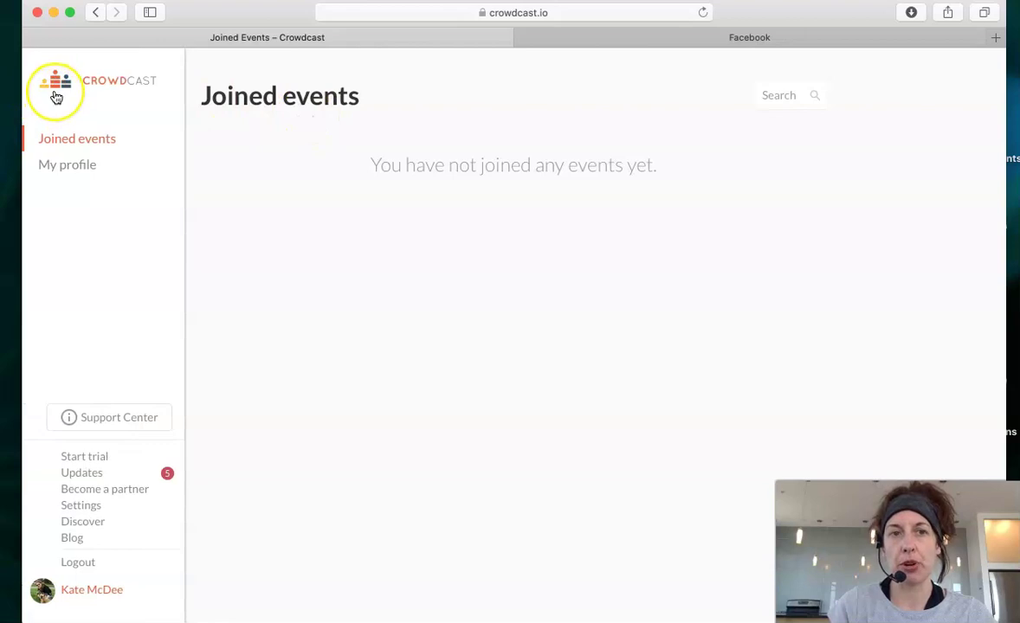
Open My profile to view the cover photo, profile picture, bio and location.
left_click(68, 165)
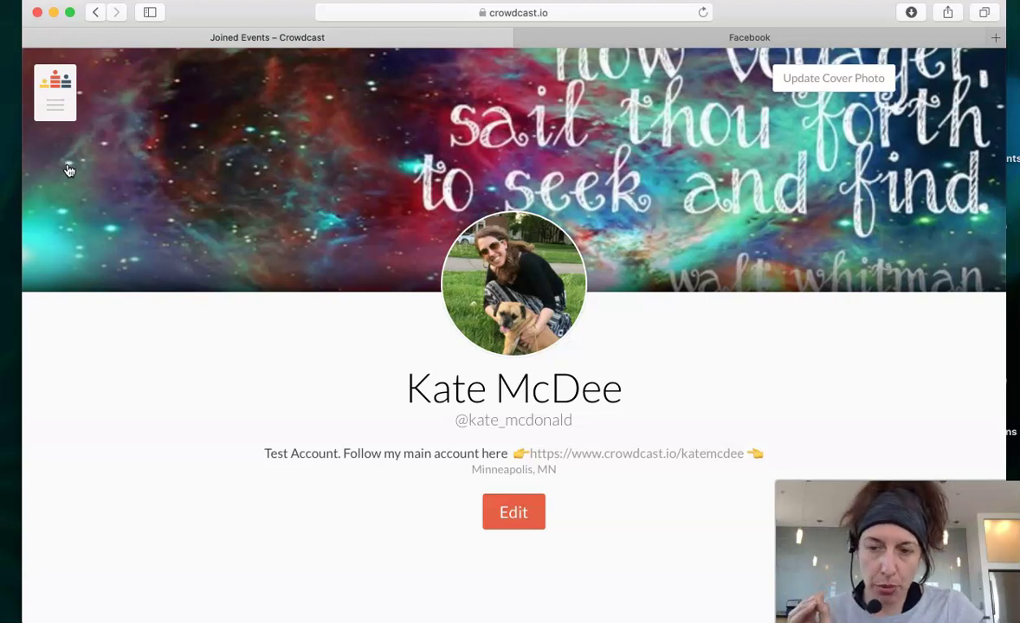
left_click(53, 120)
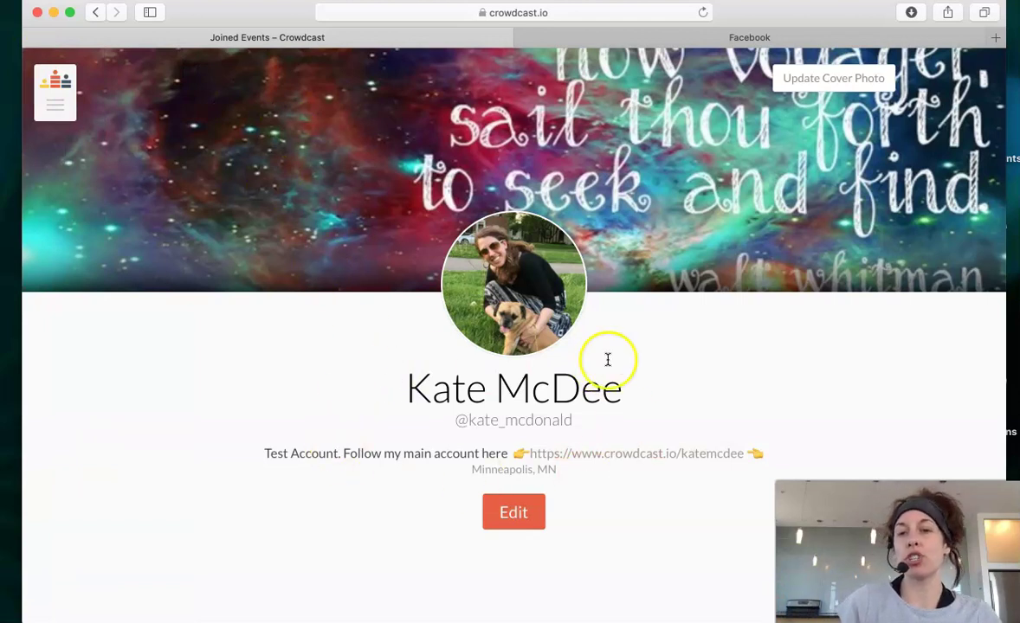
left_click(517, 515)
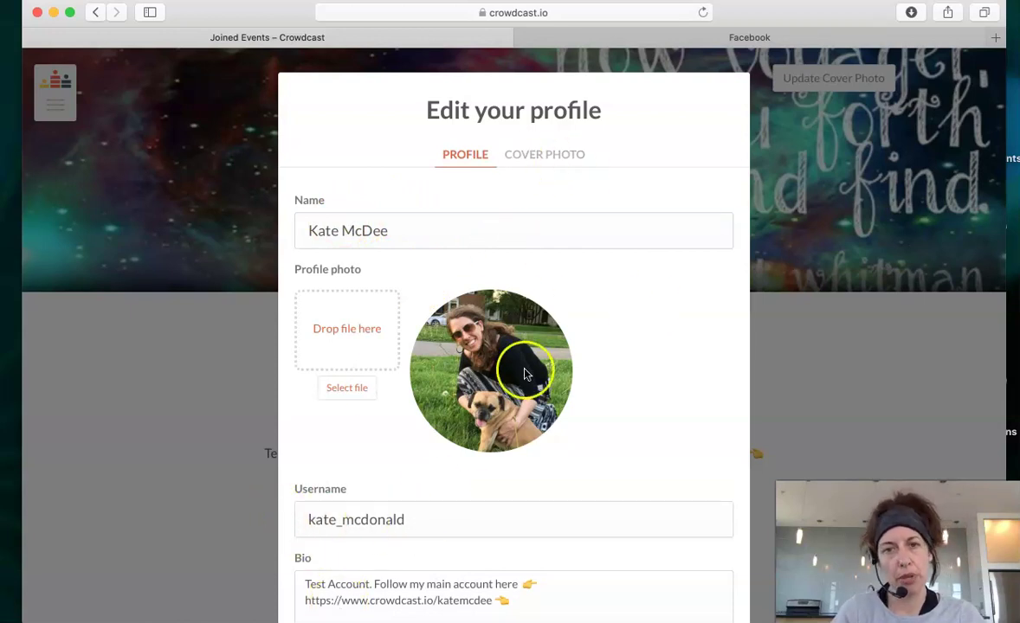
scroll(450, 416, "down", 5)
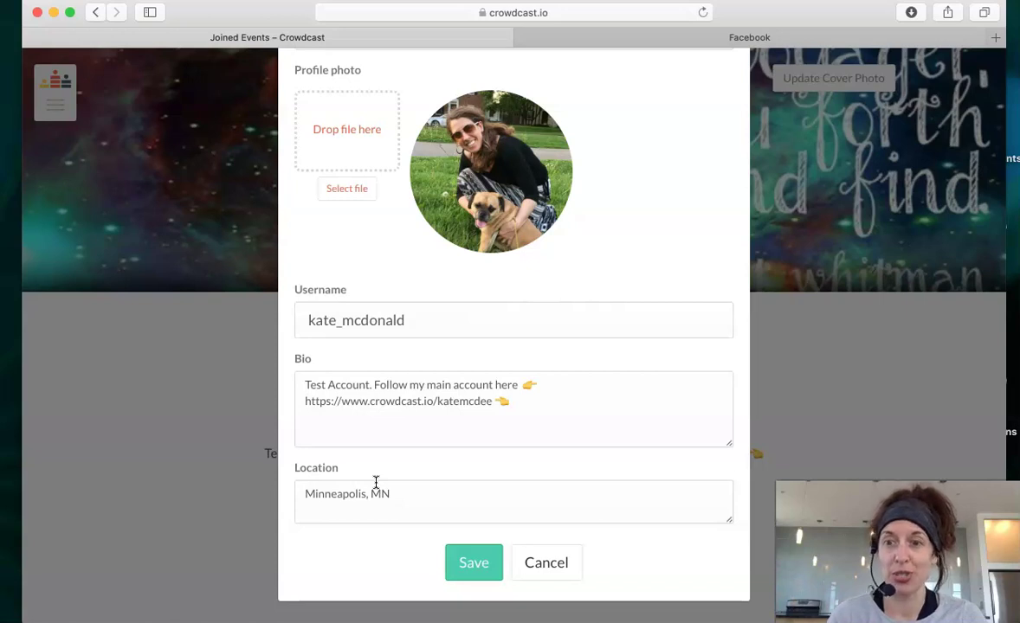
left_click(461, 568)
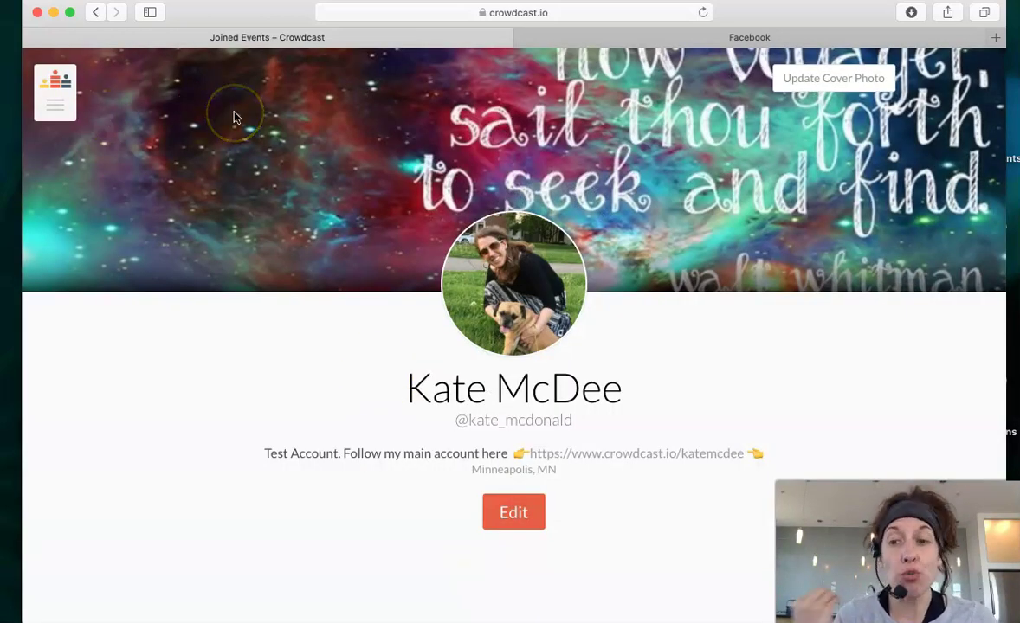
Open Settings from the sidebar and review the notification, password and email options.
left_click(64, 96)
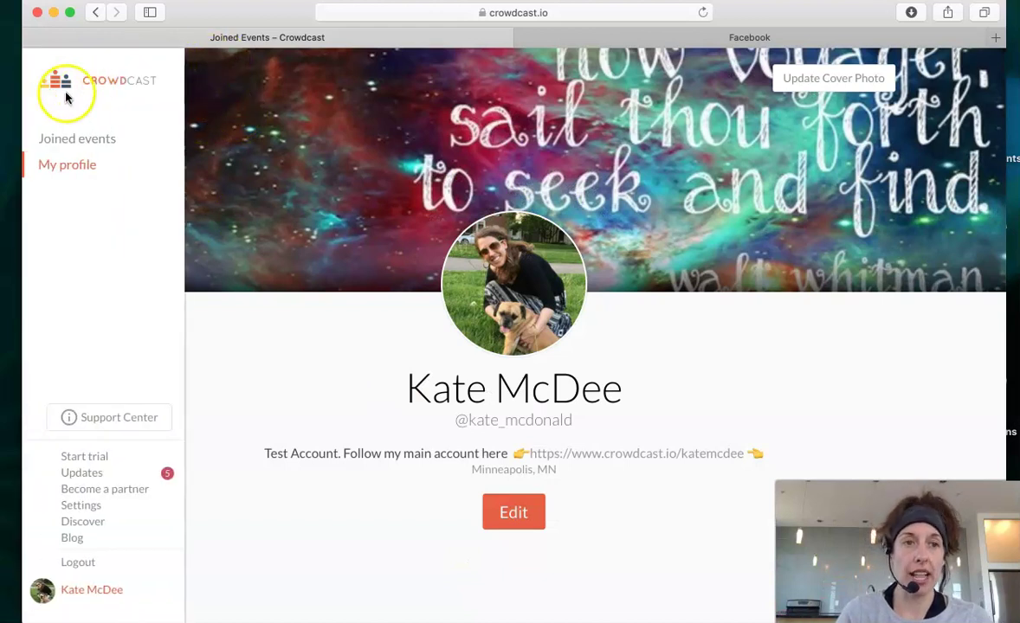
left_click(80, 506)
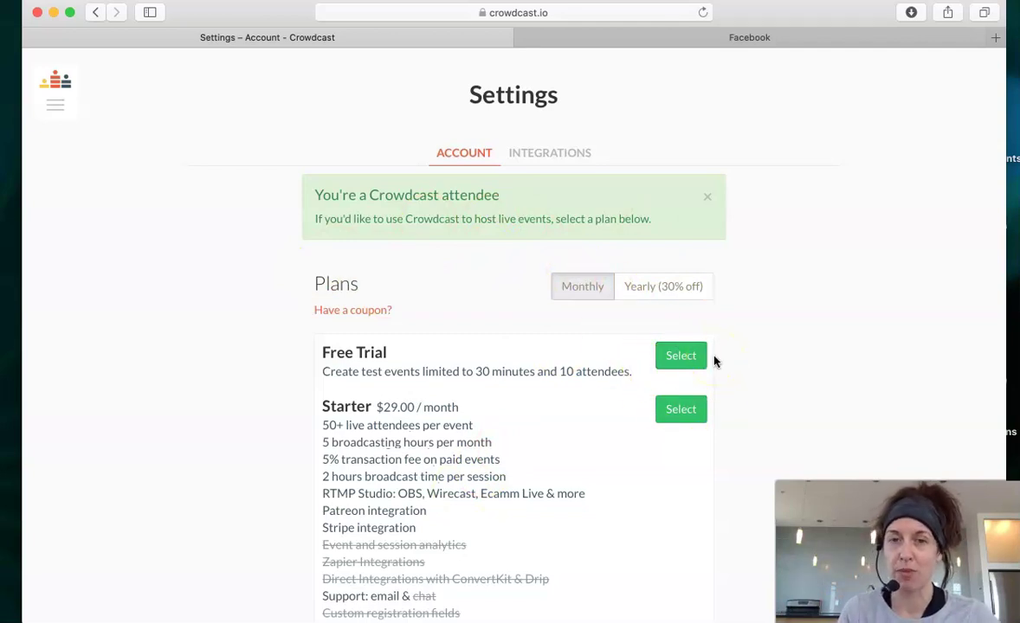
scroll(729, 262, "down", 8)
scroll(730, 263, "down", 5)
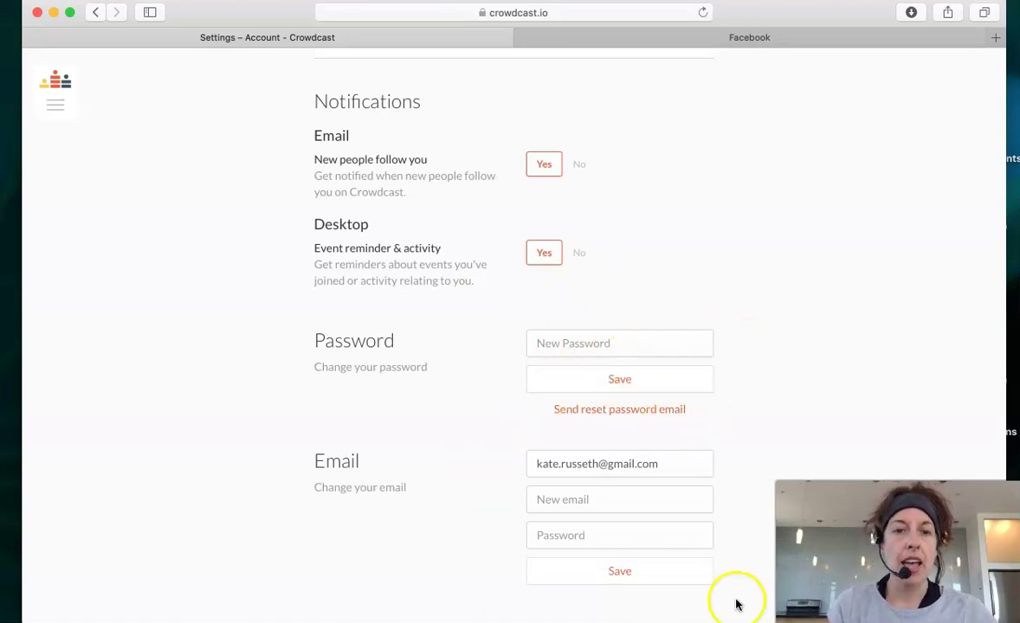
mouse_move(48, 93)
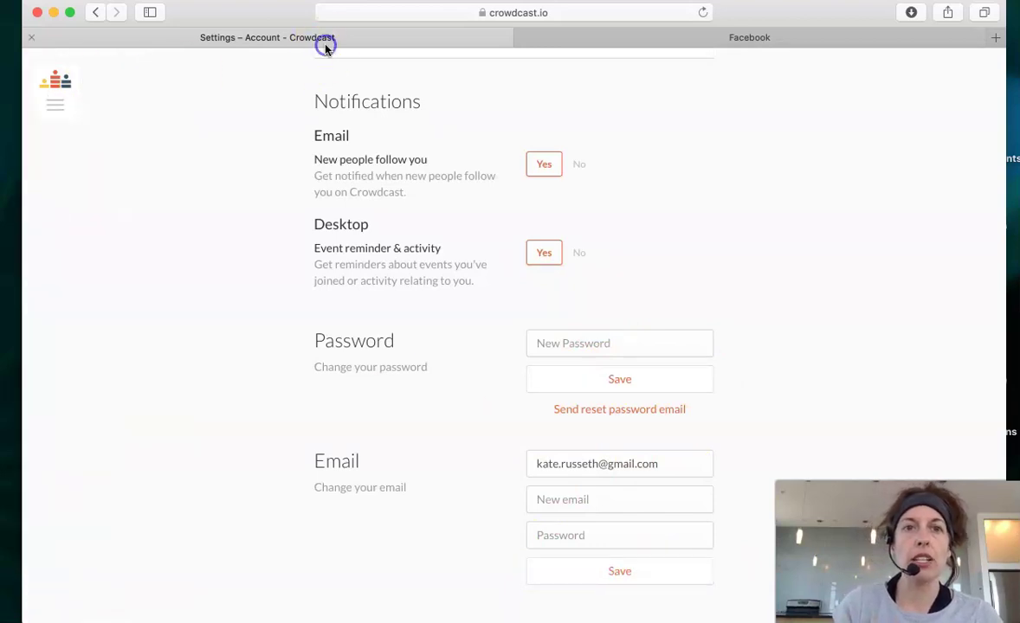
Open the Virtual Group Fitness Community group and expand its class links post to Friday 6/12.
left_click(619, 35)
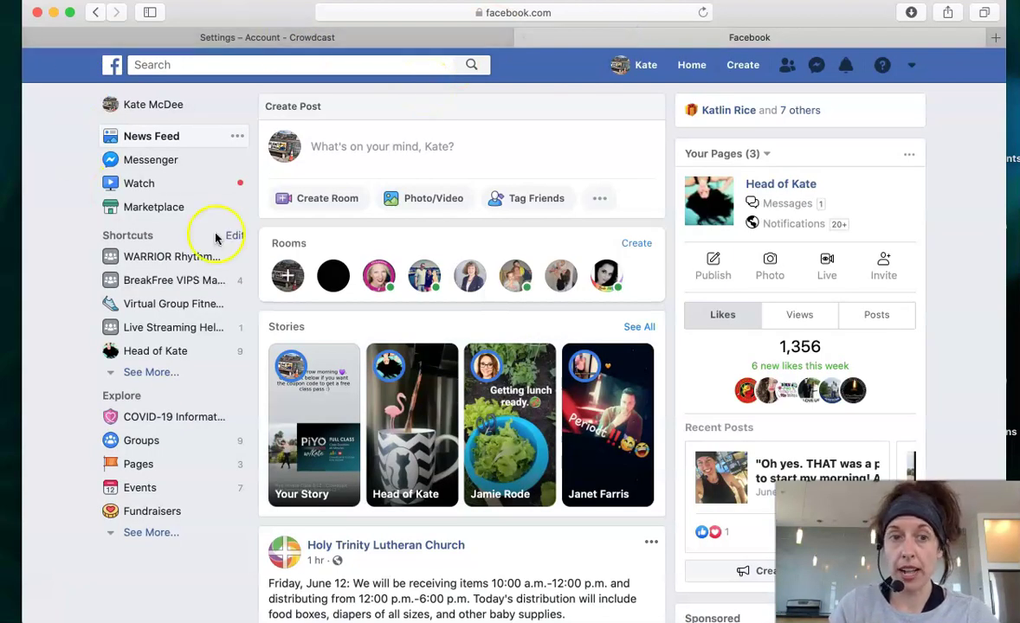
left_click(148, 305)
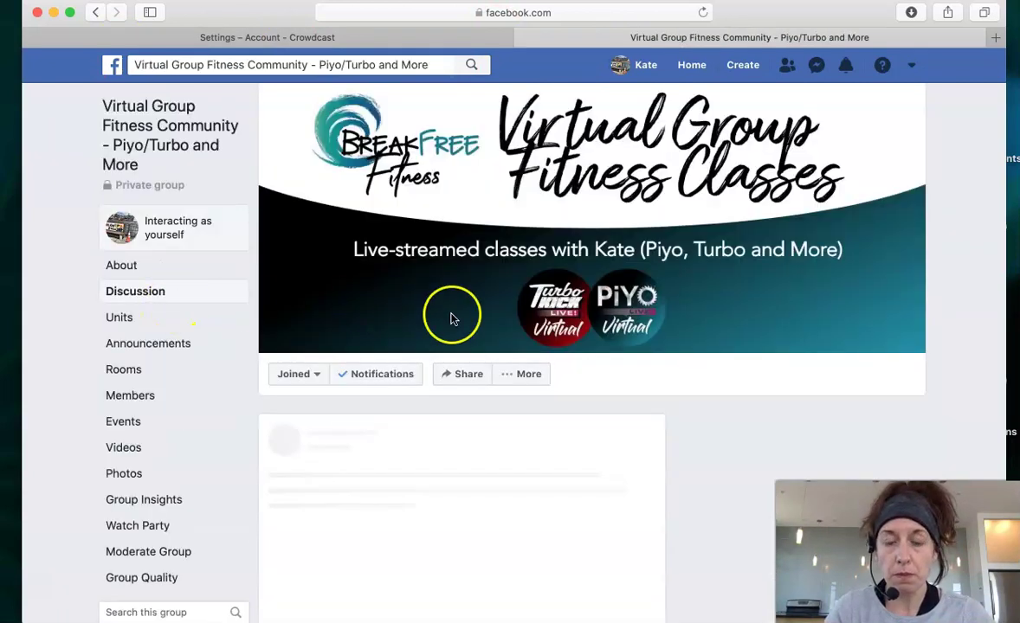
scroll(514, 407, "down", 5)
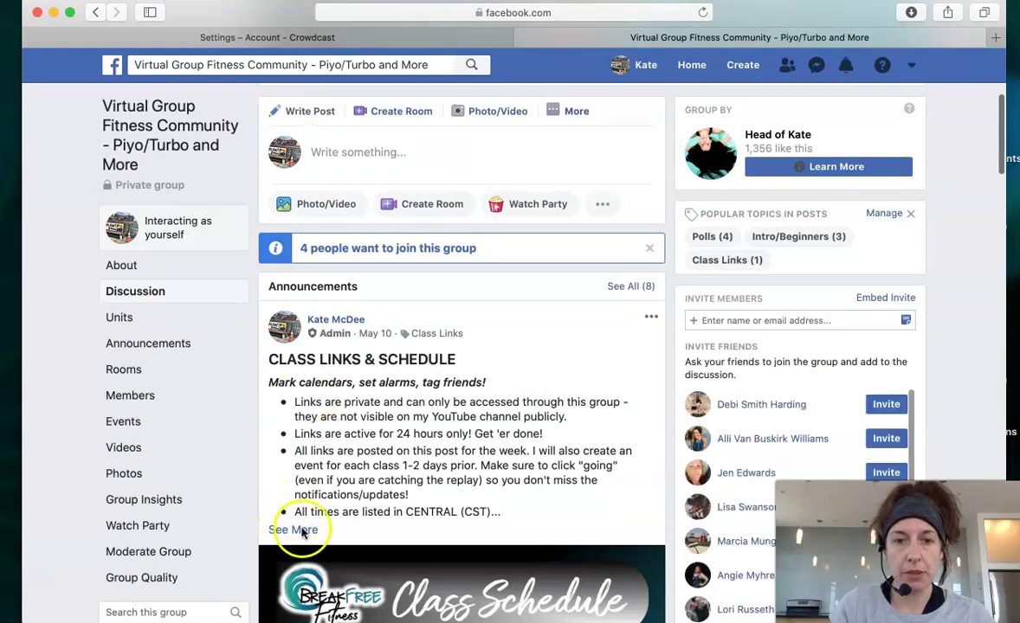
left_click(294, 529)
scroll(468, 442, "down", 10)
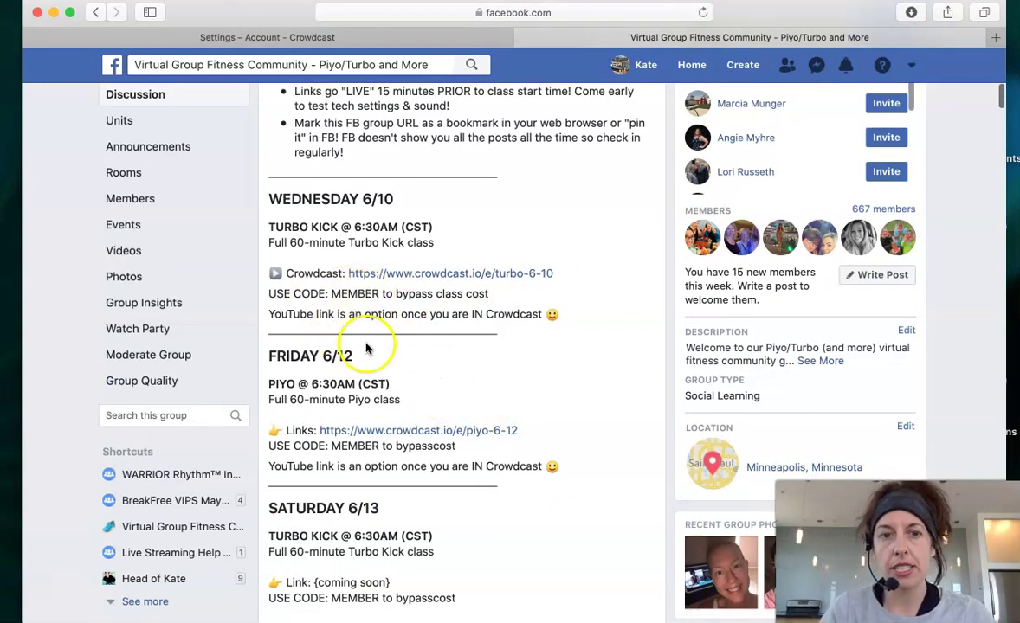
scroll(381, 350, "down", 3)
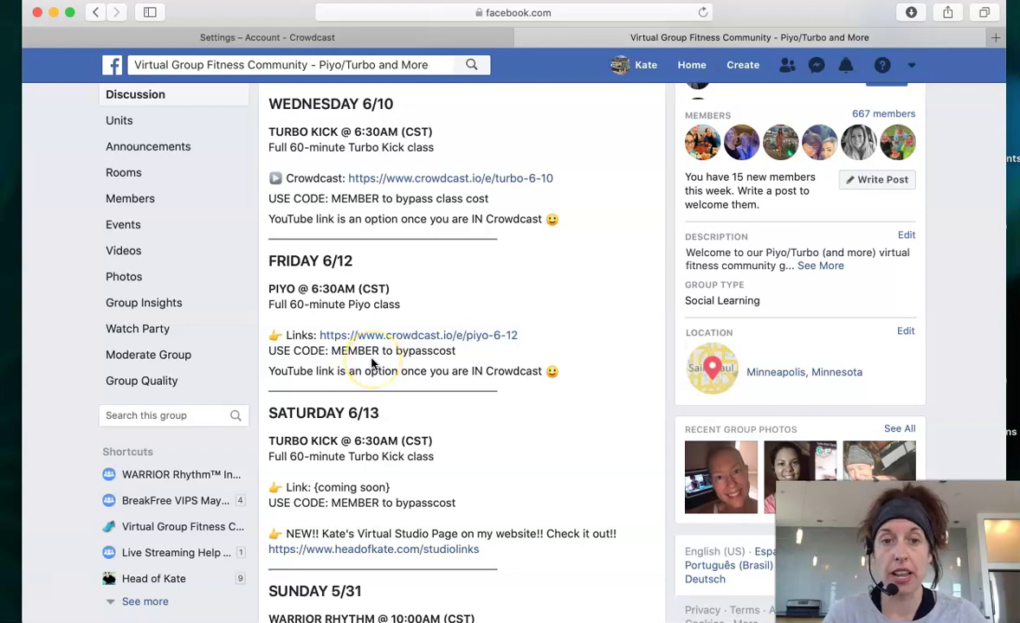
Open the piyo-6-12 class link and apply coupon MEMBER, dropping the price from $10 to $0.
left_click(396, 336)
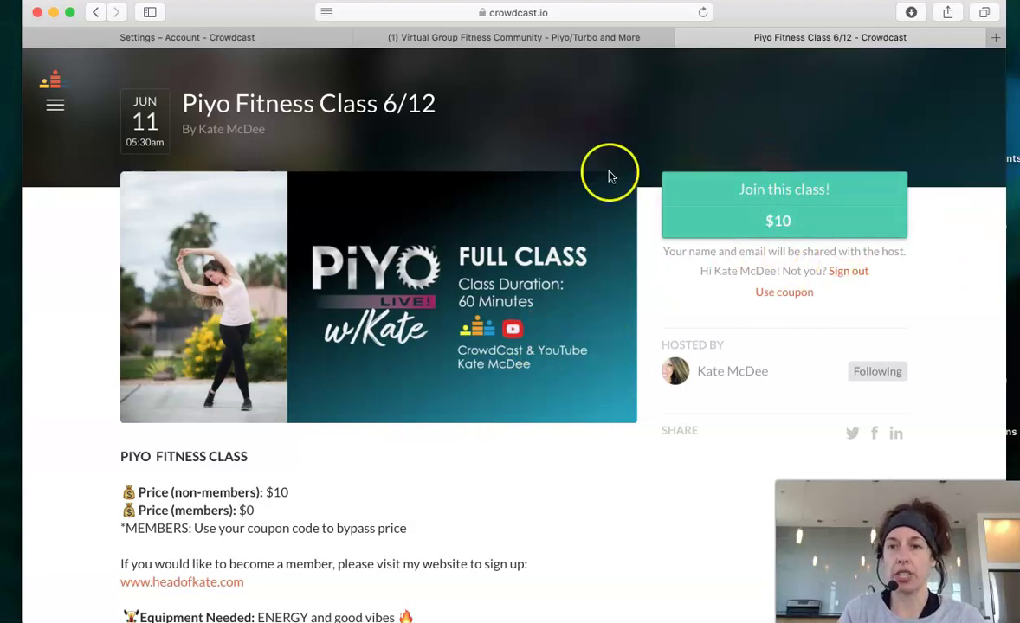
left_click(771, 293)
left_click(752, 318)
type("MEMBER")
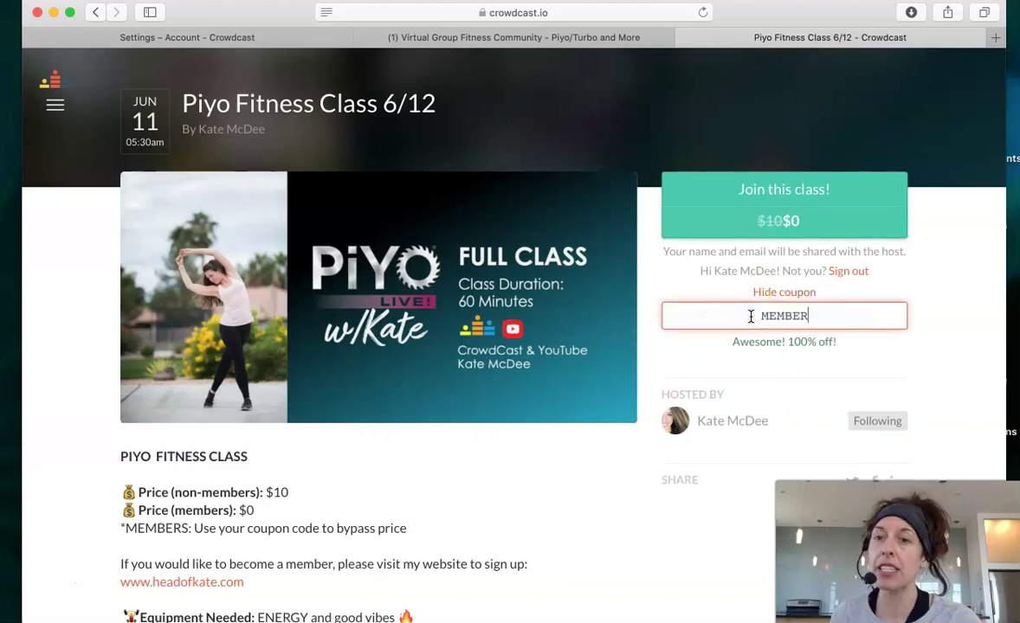
Register for free after ticking the physician waiver and 18-or-older confirmation.
left_click(761, 192)
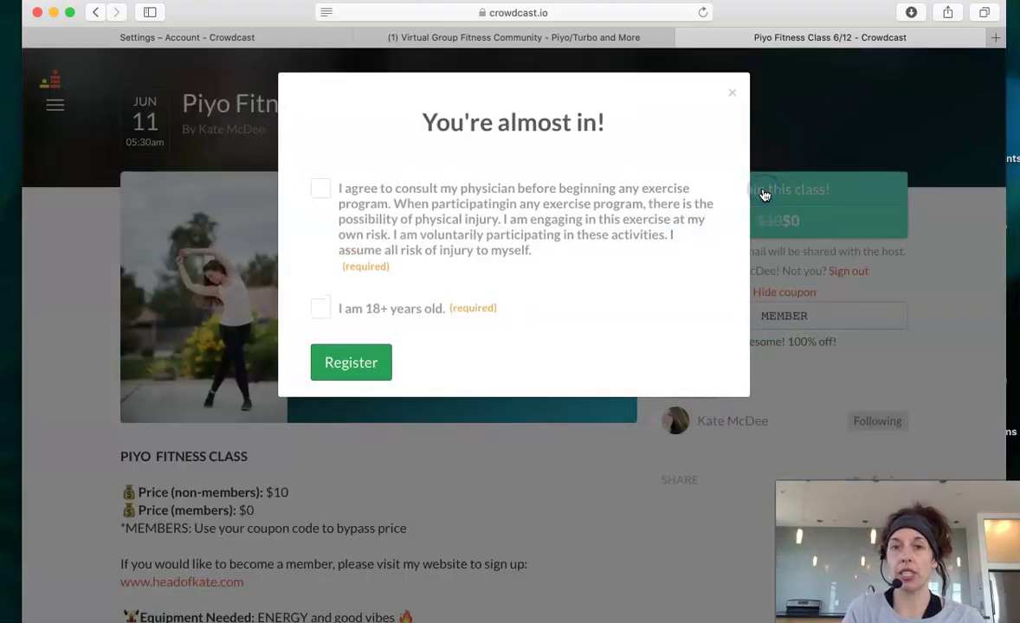
left_click(320, 189)
left_click(318, 306)
left_click(348, 364)
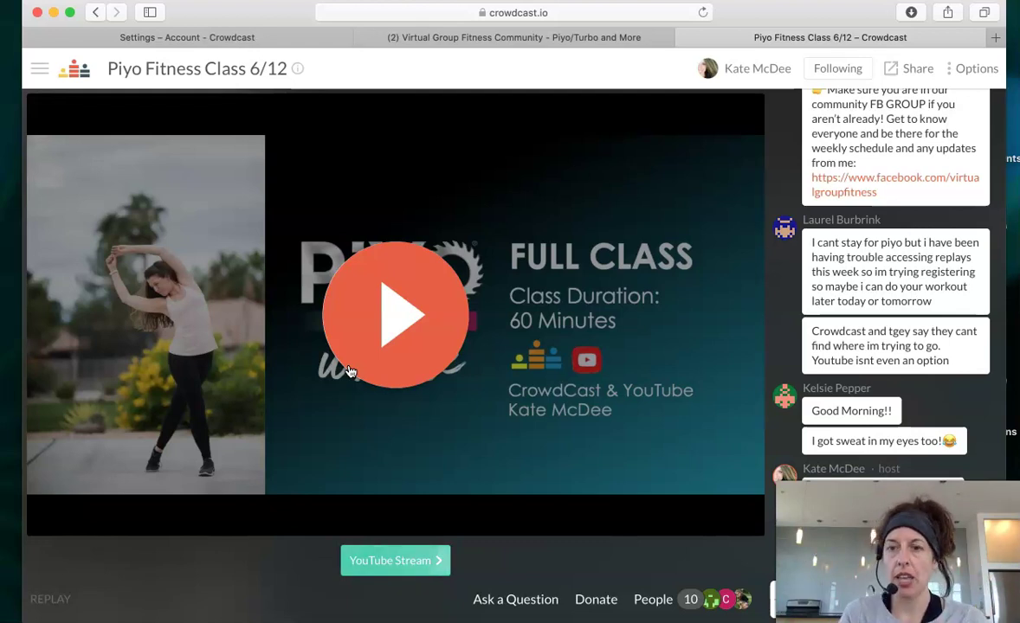
Play the Piyo class replay and pause it at 0:03.
left_click(355, 364)
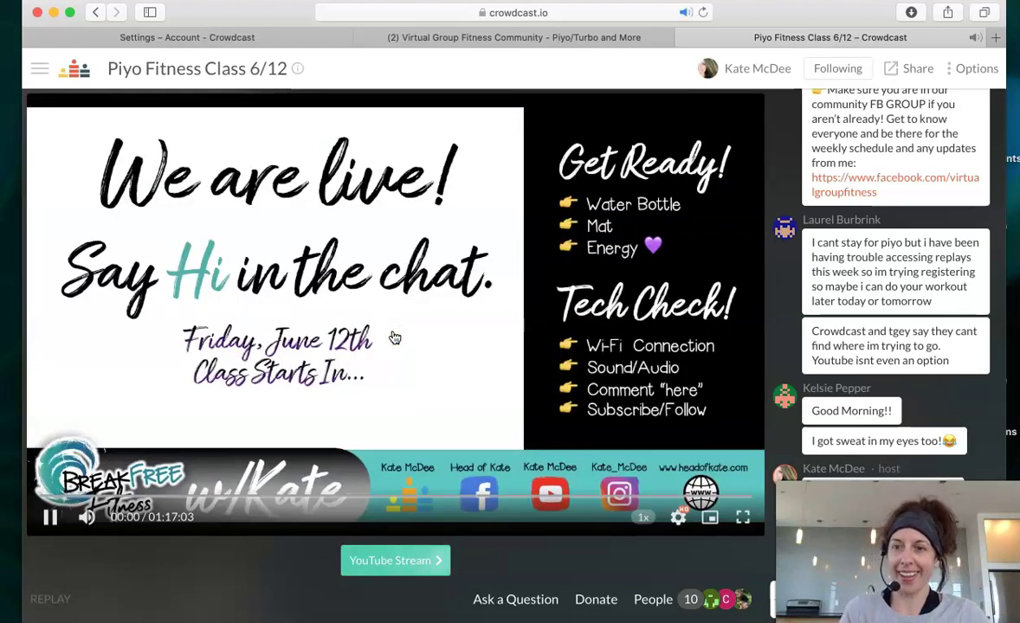
left_click(405, 337)
left_click(53, 556)
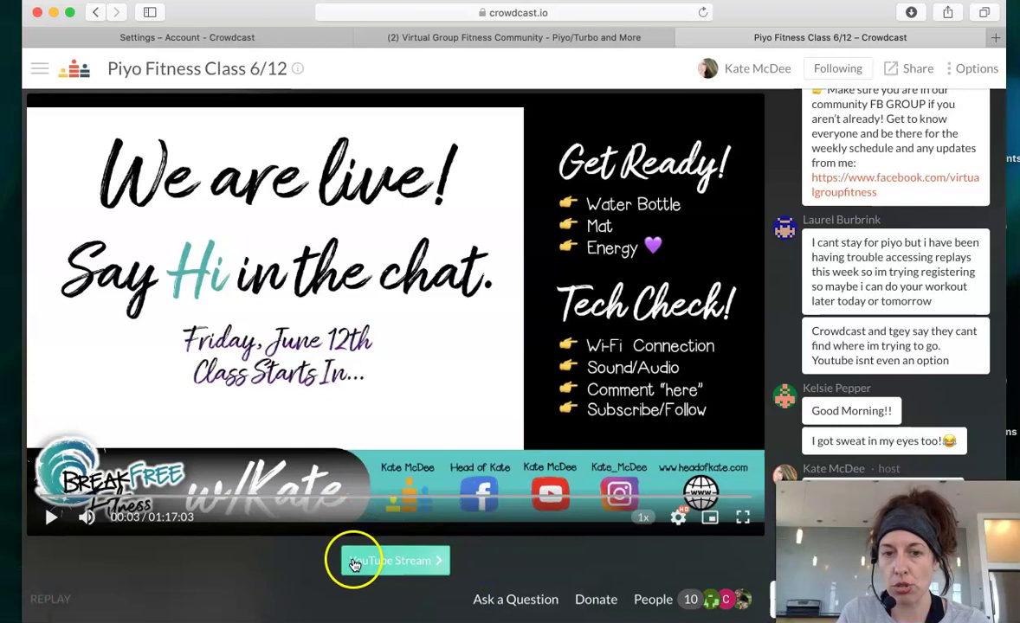
Open the YouTube Stream in a new tab, pause it at 0:03, and return to Crowdcast.
left_click(398, 566)
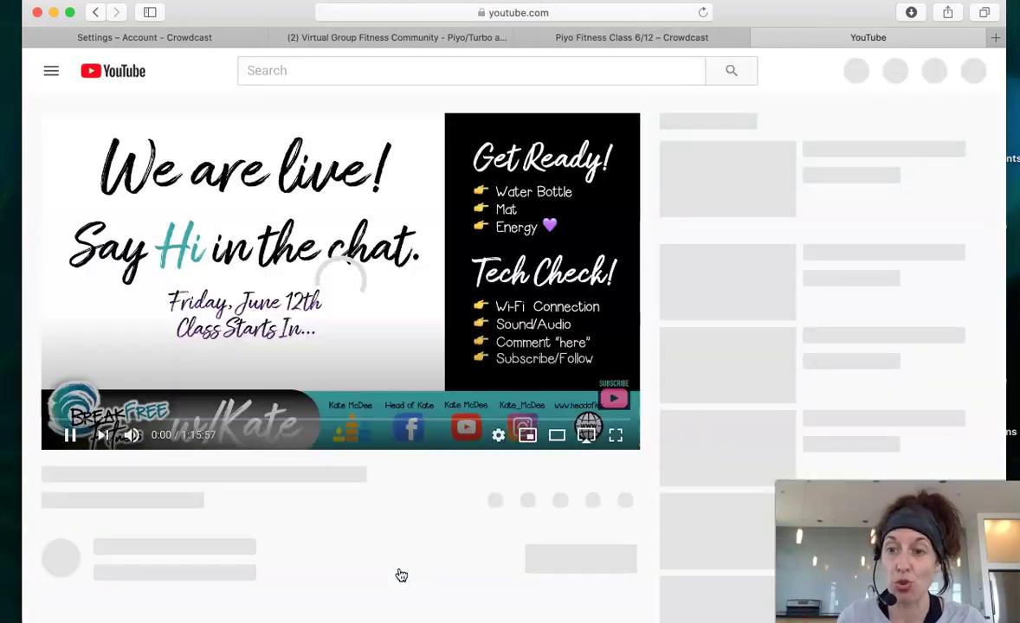
left_click(382, 533)
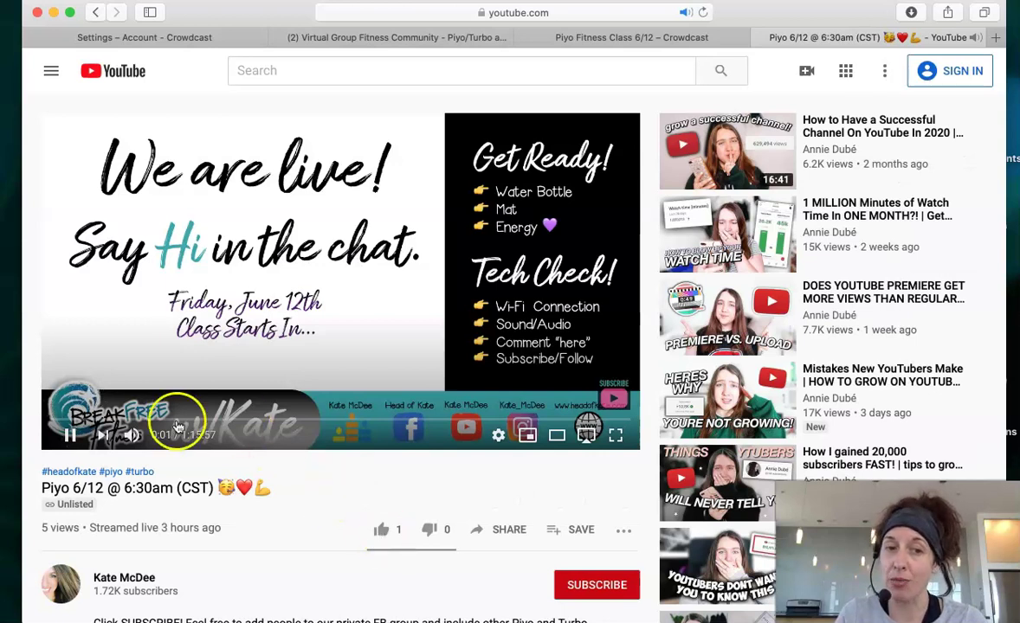
left_click(67, 435)
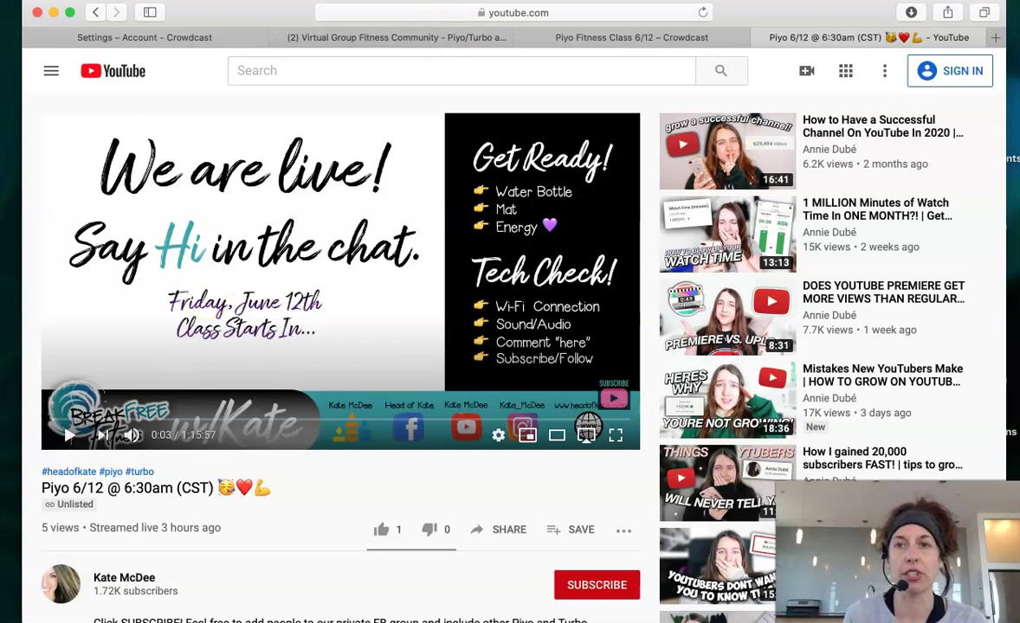
left_click(631, 32)
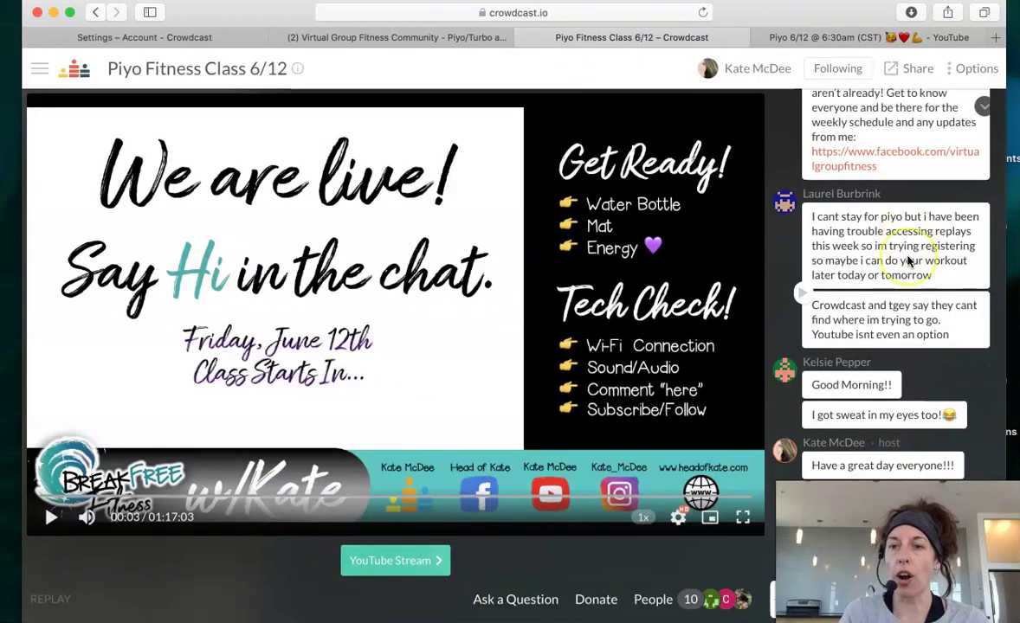
Open the host's youtu.be link from the chat, pause that video, and return to the class room.
scroll(910, 262, "up", 5)
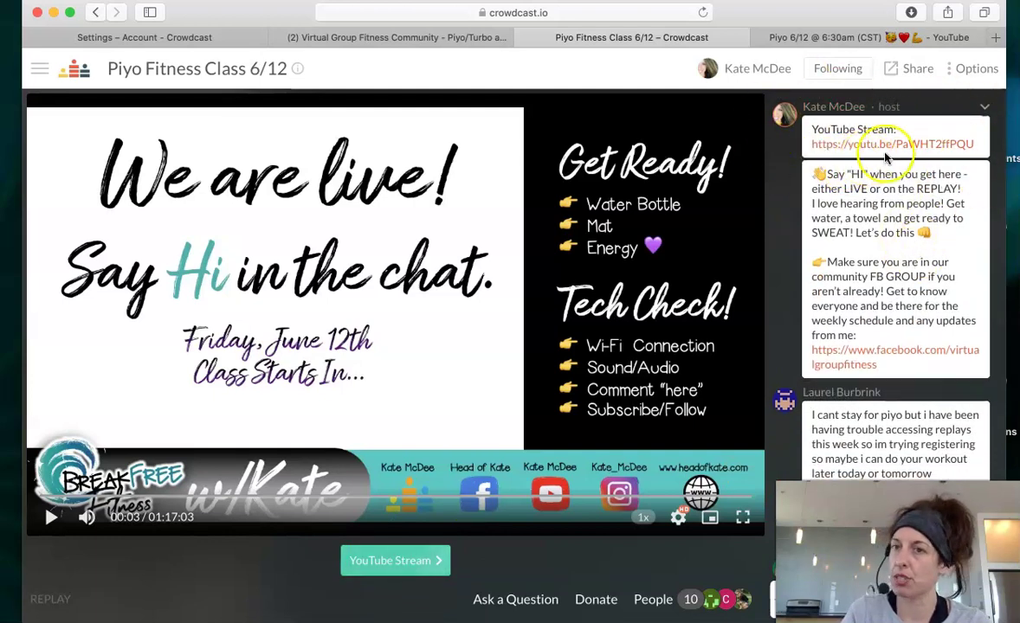
left_click(861, 143)
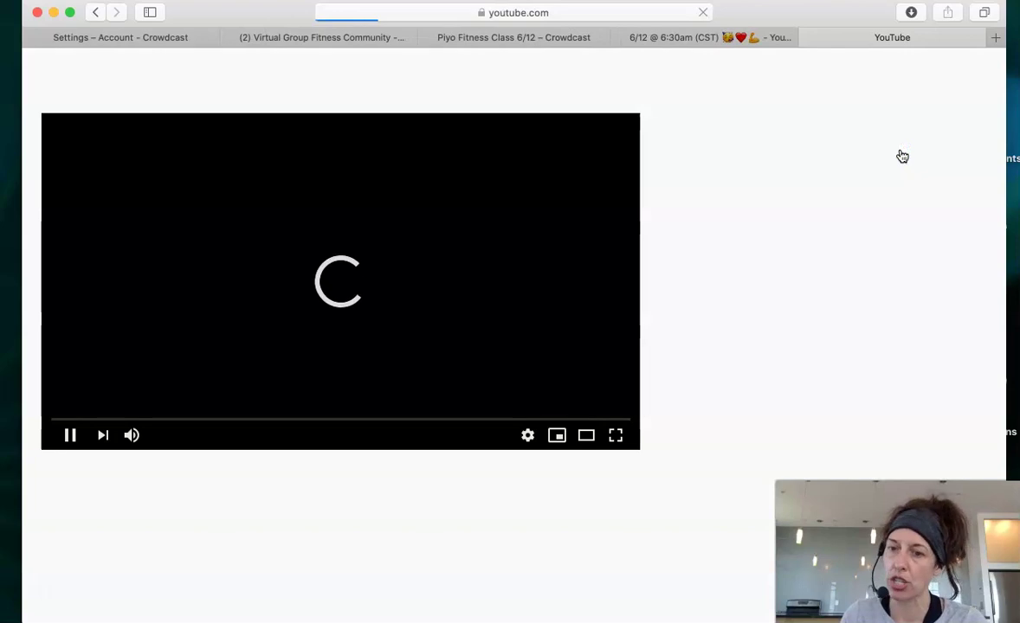
left_click(71, 434)
left_click(505, 37)
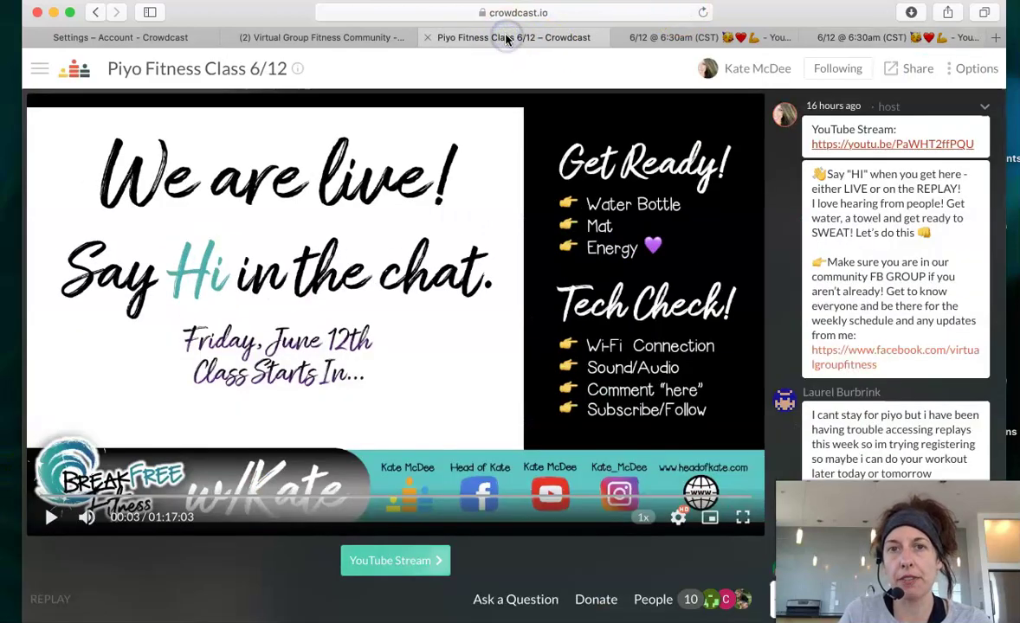
scroll(917, 362, "down", 4)
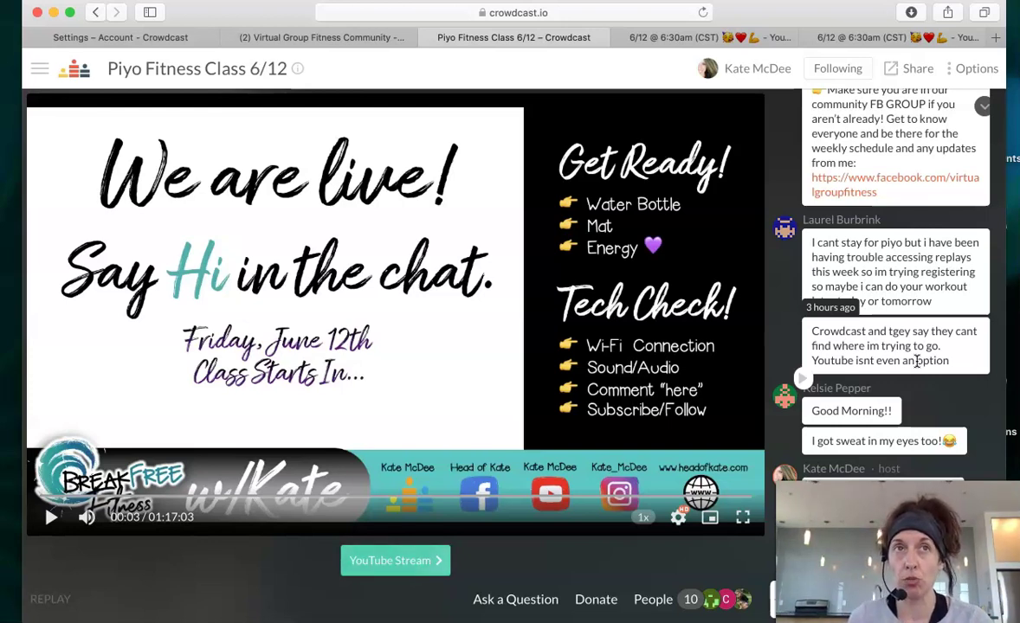
scroll(971, 280, "up", 3)
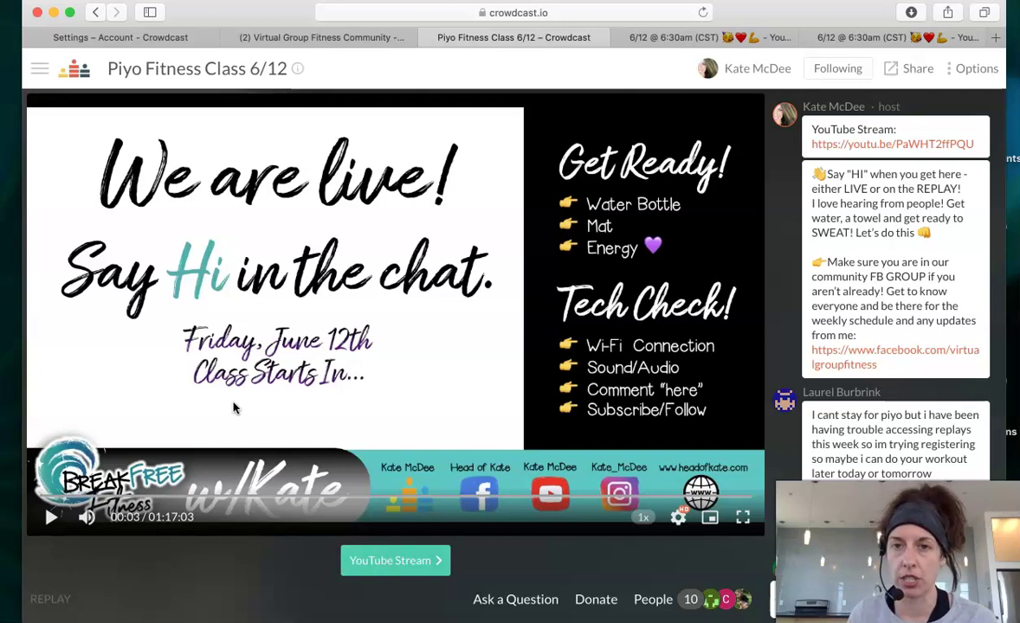
scroll(840, 359, "down", 3)
scroll(833, 374, "up", 3)
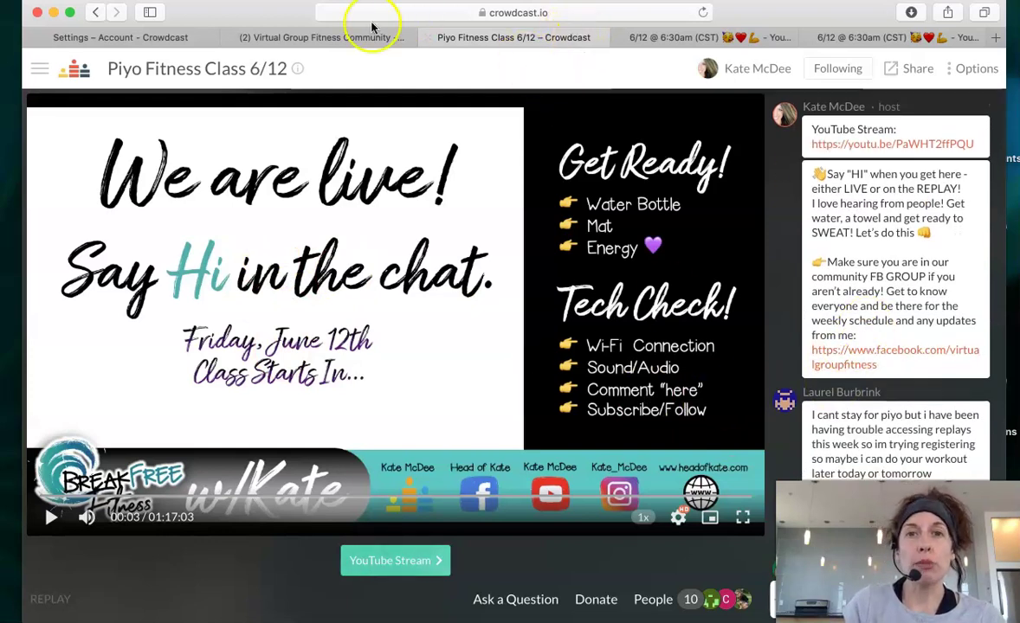
Close the leftover Crowdcast and YouTube tabs and reopen crowdcast.io/e/piyo-6-12 from the group post.
left_click(429, 38)
left_click(428, 38)
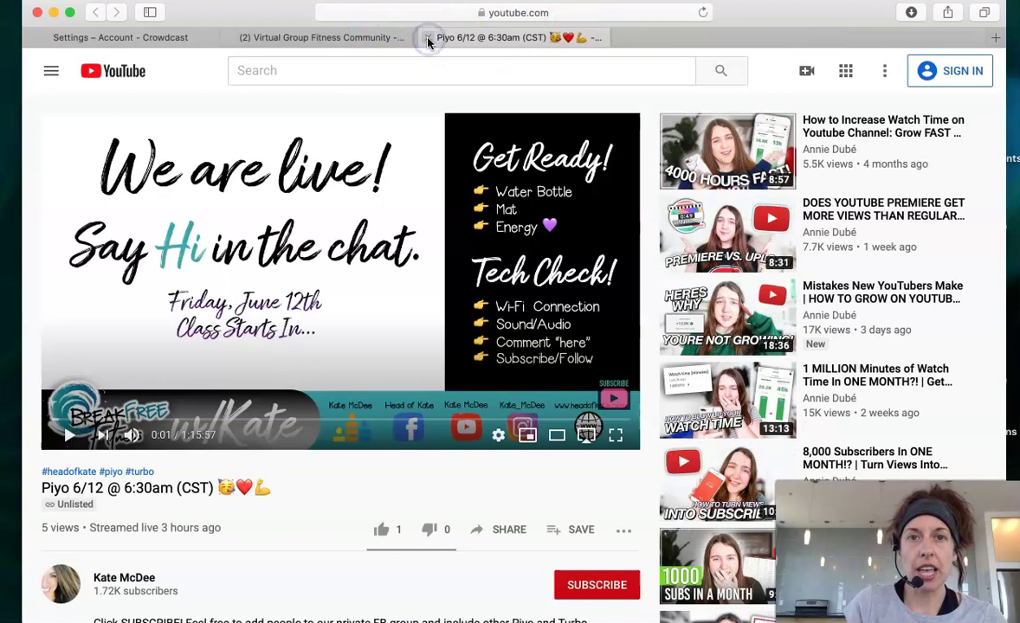
left_click(428, 38)
left_click(28, 38)
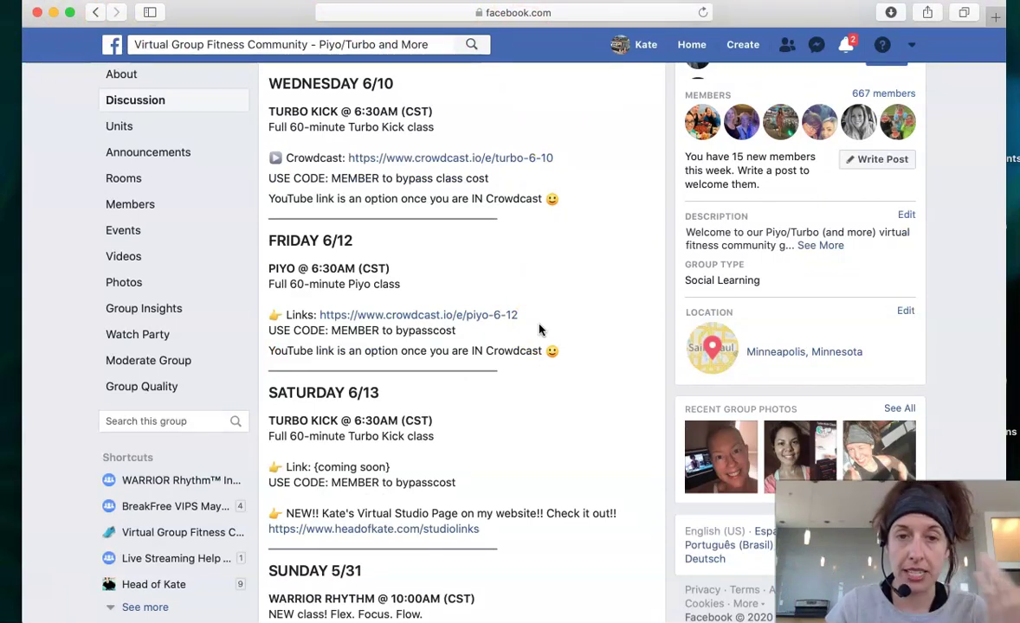
left_click(476, 333)
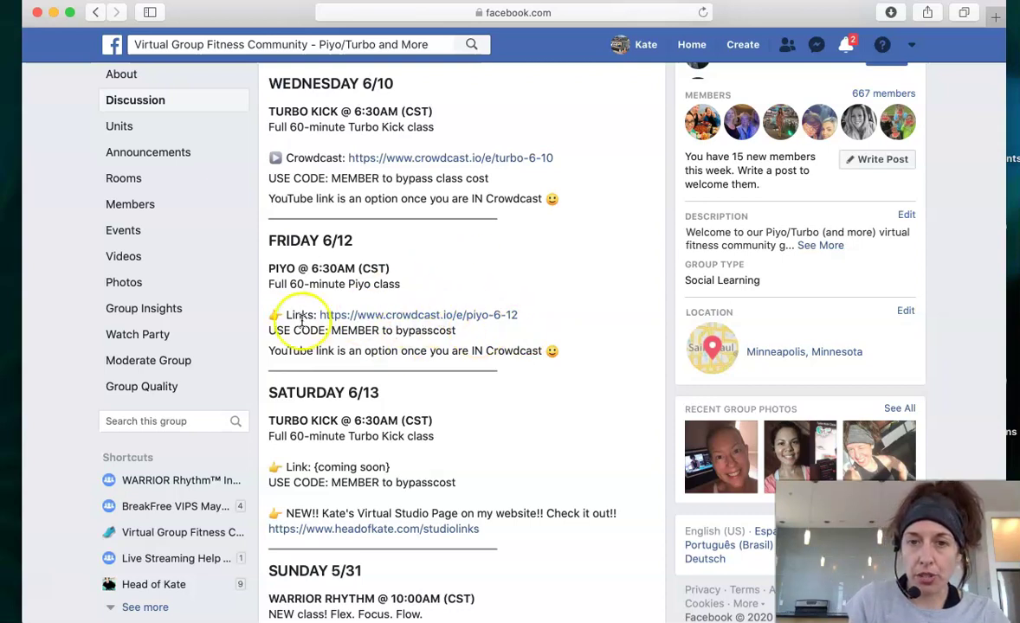
left_click(417, 316)
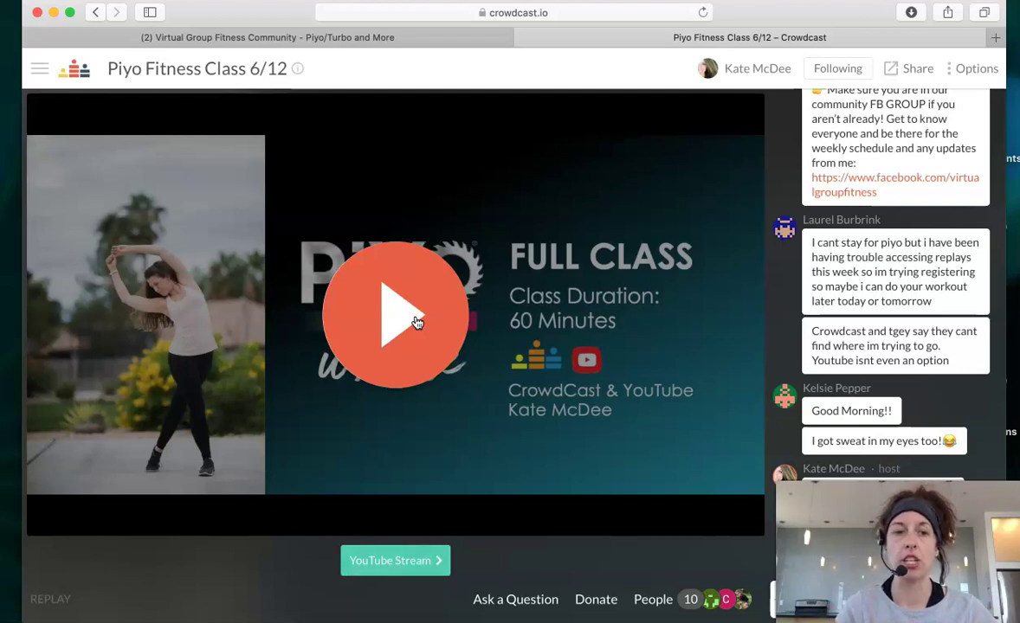
left_click(268, 294)
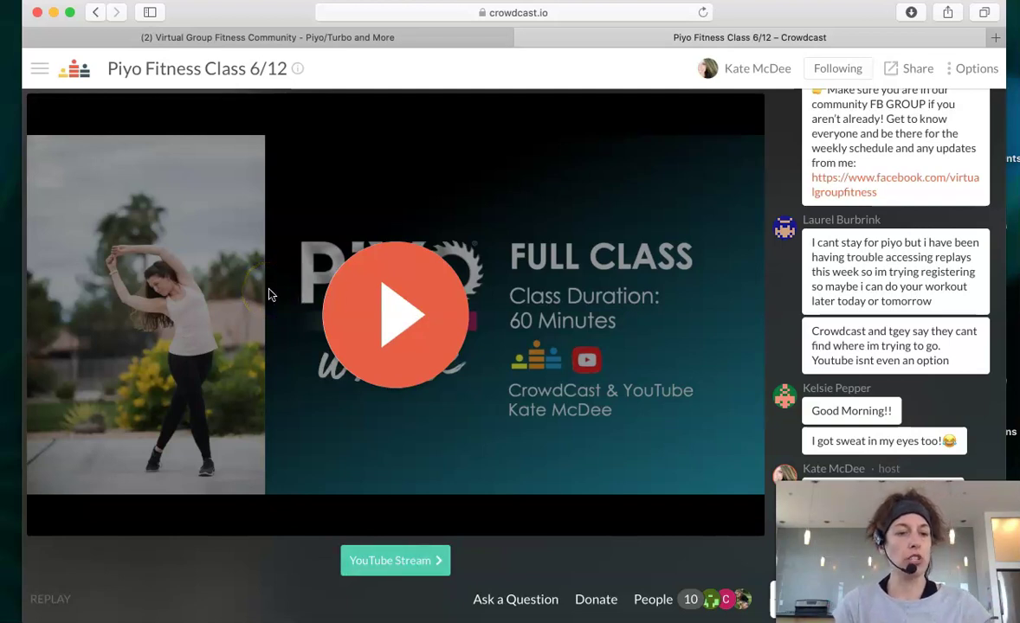